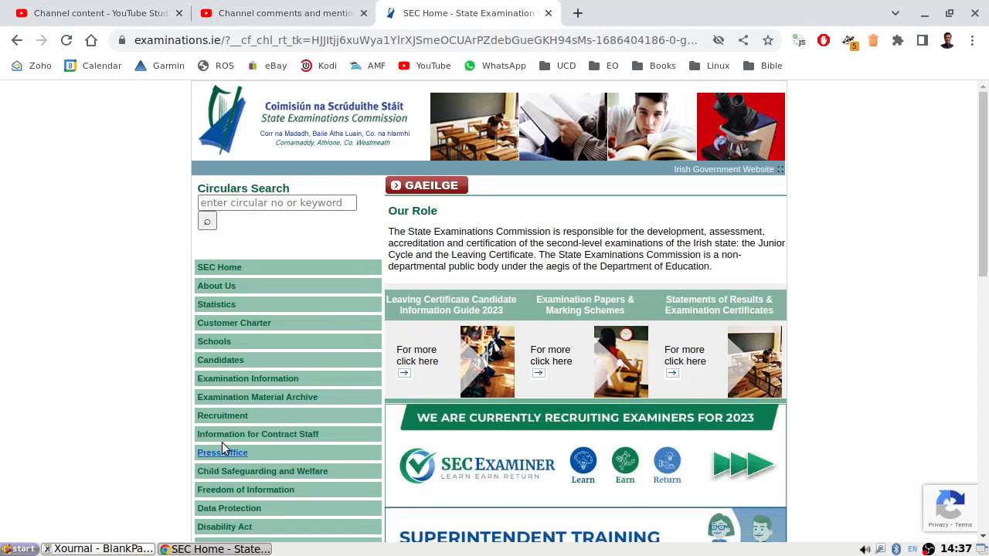
Step: Enter the Examination Material Archive, accept the terms and choose Exam Papers as the material type
left_click(279, 401)
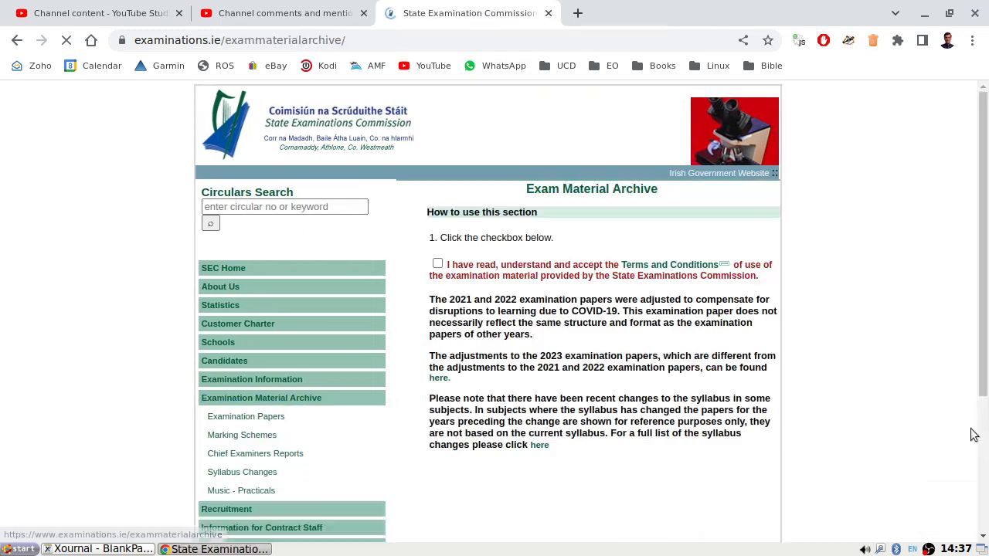
left_click(438, 267)
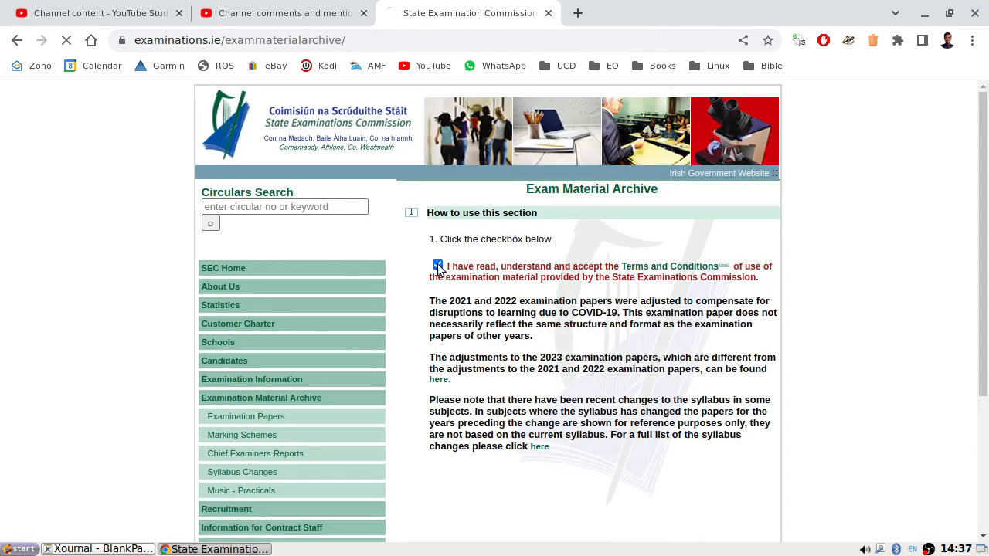
scroll(614, 407, "down", 3)
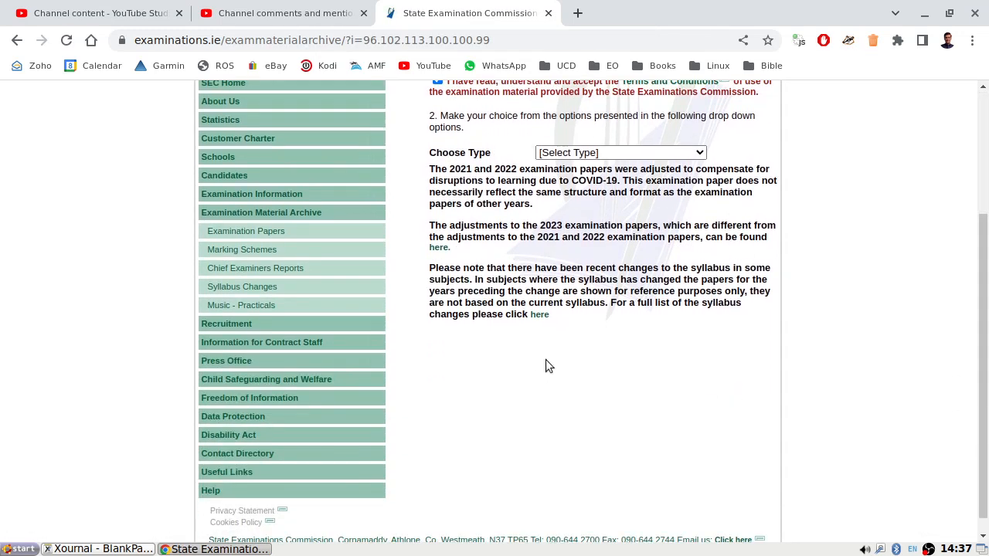
left_click(621, 152)
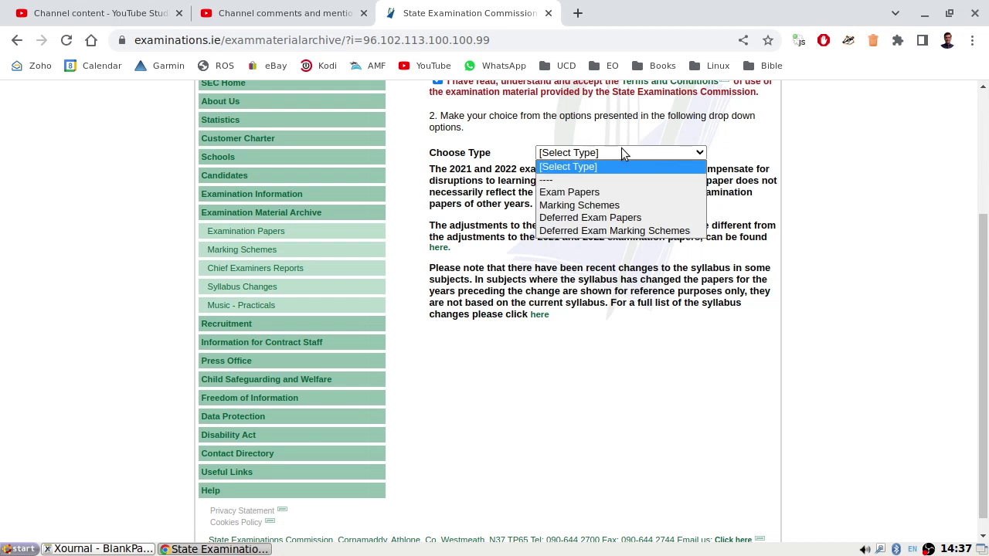
left_click(631, 193)
Step: Filter the archive to 2023, Leaving Certificate, Mathematics to list the available papers
left_click(572, 356)
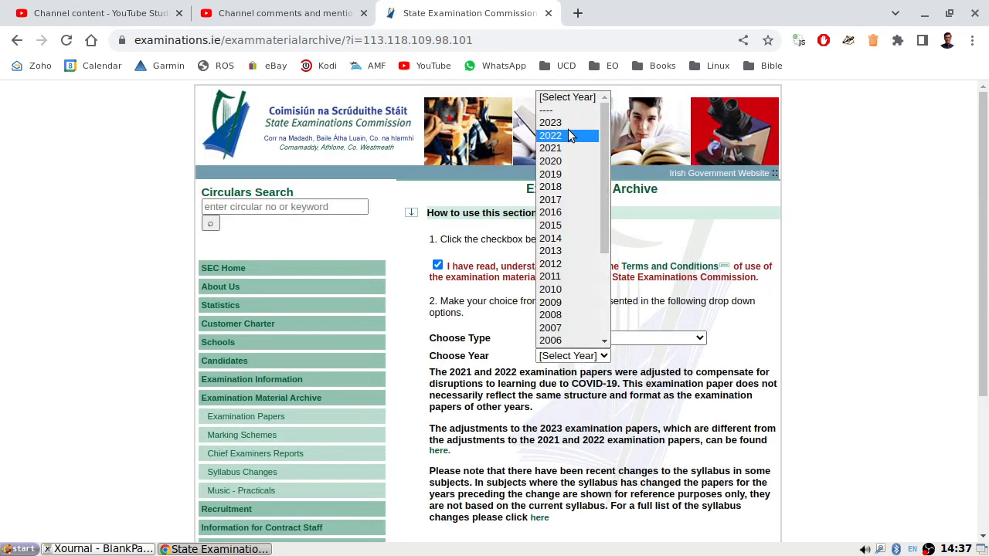
left_click(569, 136)
left_click(572, 355)
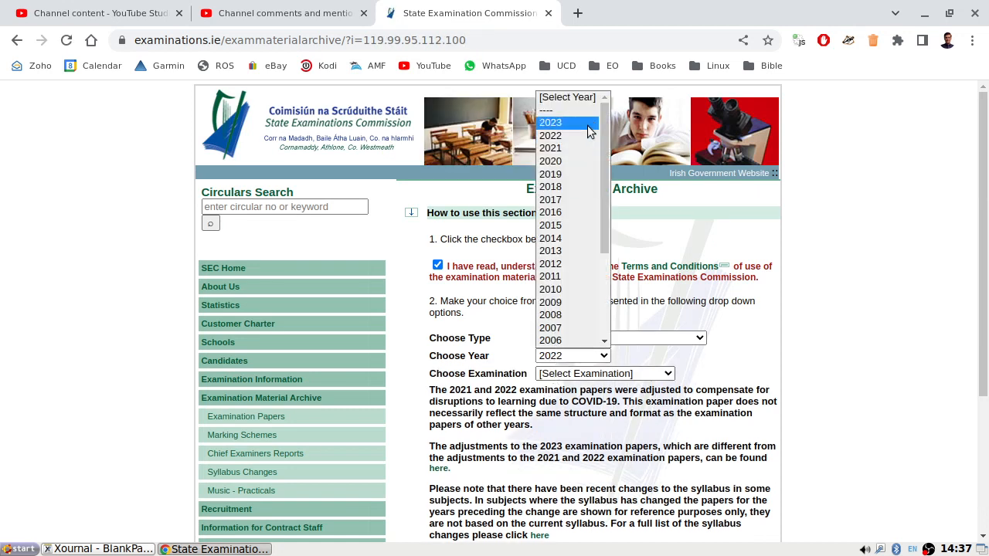
left_click(588, 124)
left_click(610, 374)
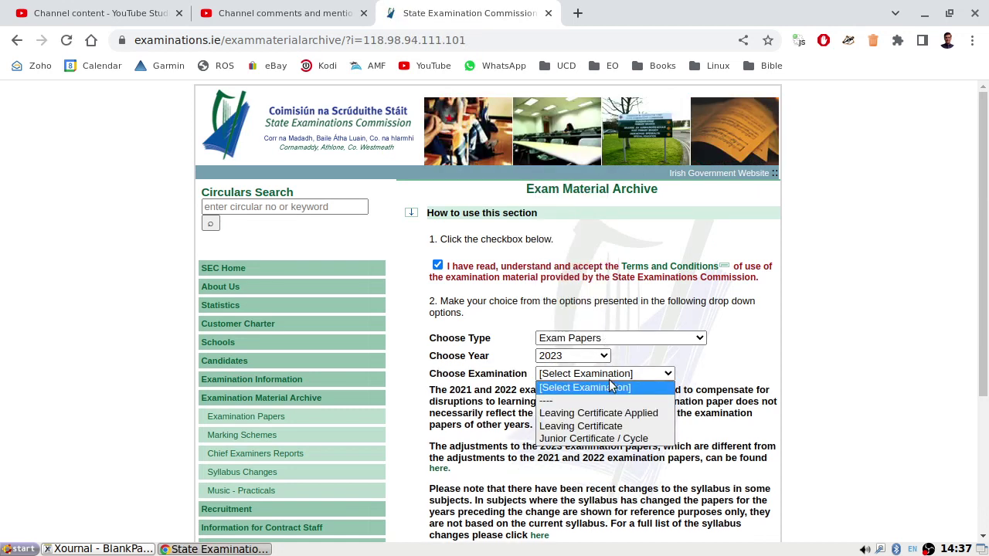
left_click(610, 426)
scroll(604, 423, "down", 5)
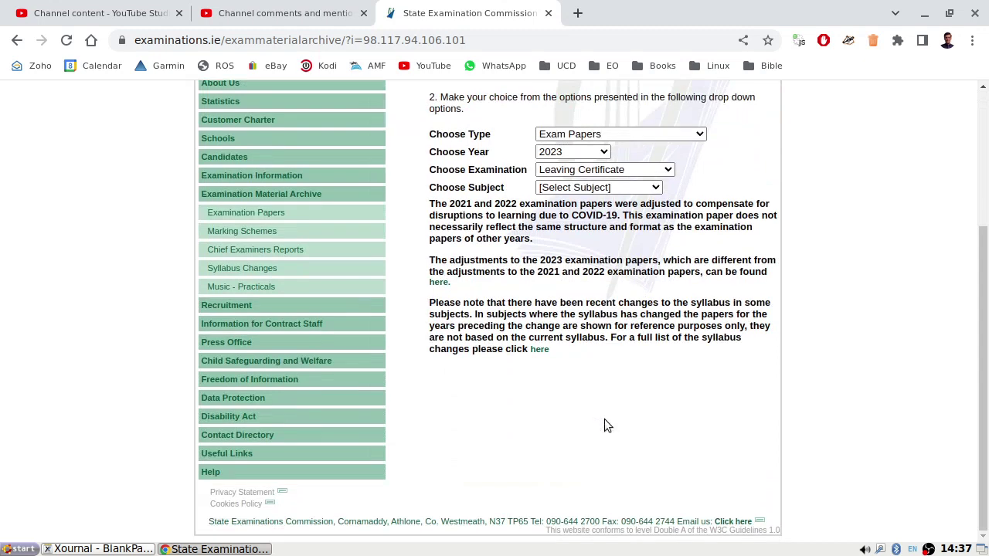
left_click(605, 185)
left_click(586, 288)
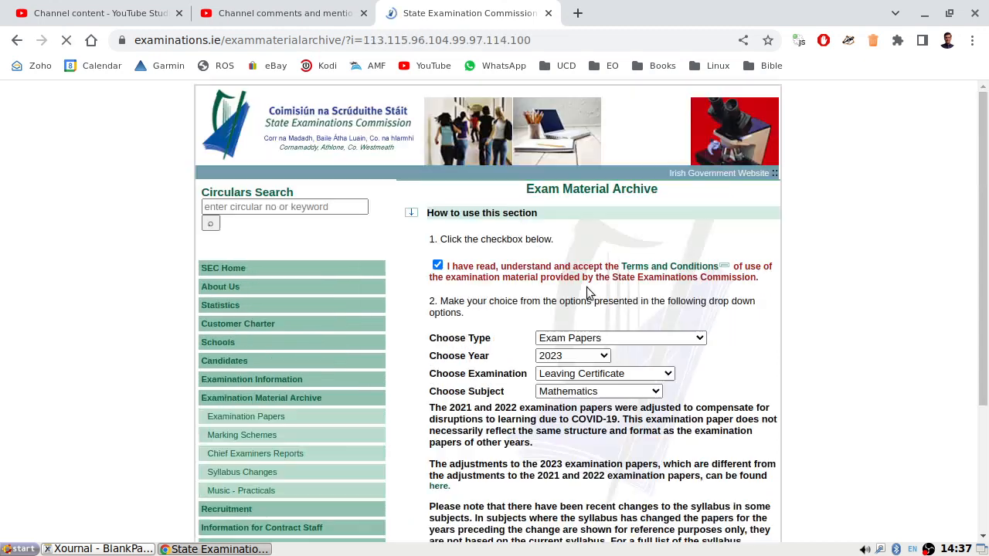
scroll(586, 288, "down", 5)
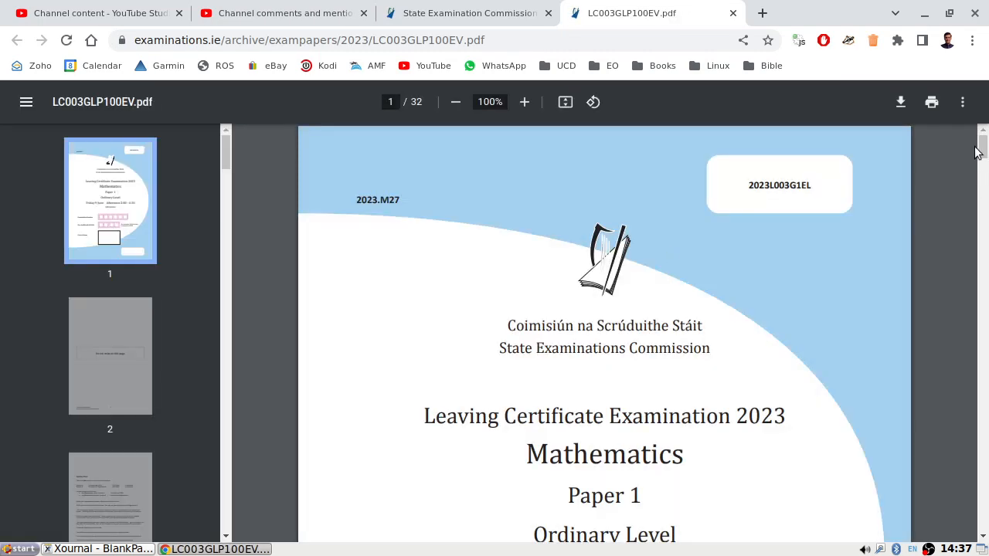
scroll(987, 199, "down", 3)
scroll(987, 200, "down", 15)
scroll(986, 224, "down", 15)
scroll(986, 243, "down", 5)
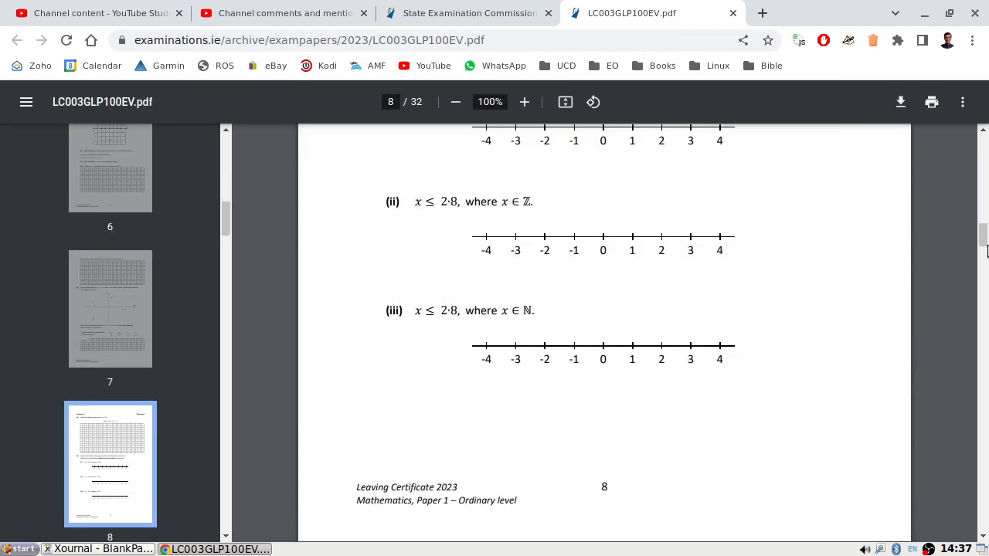
scroll(987, 260, "down", 5)
scroll(986, 262, "down", 5)
scroll(986, 271, "down", 5)
scroll(987, 278, "down", 5)
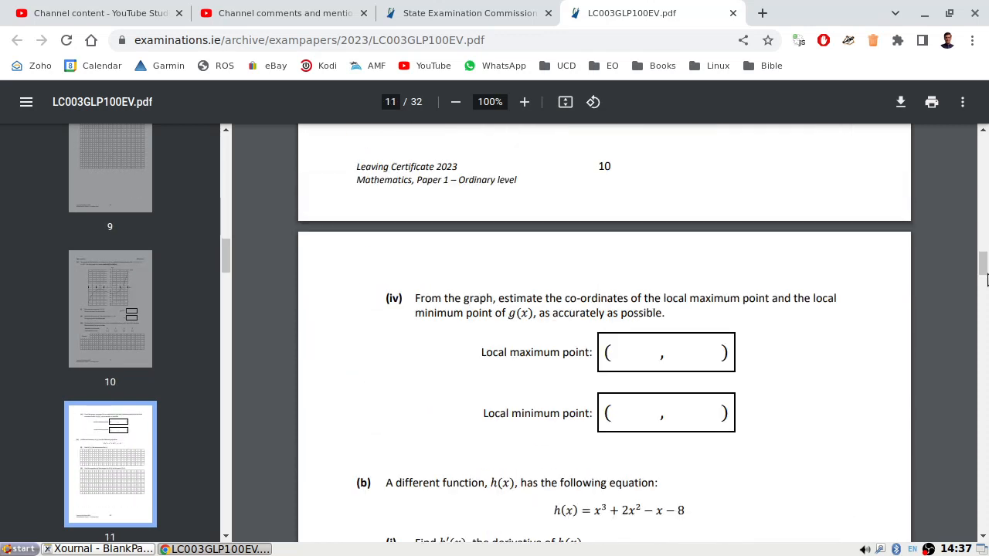
scroll(986, 288, "down", 5)
left_click_drag(986, 289, 986, 374)
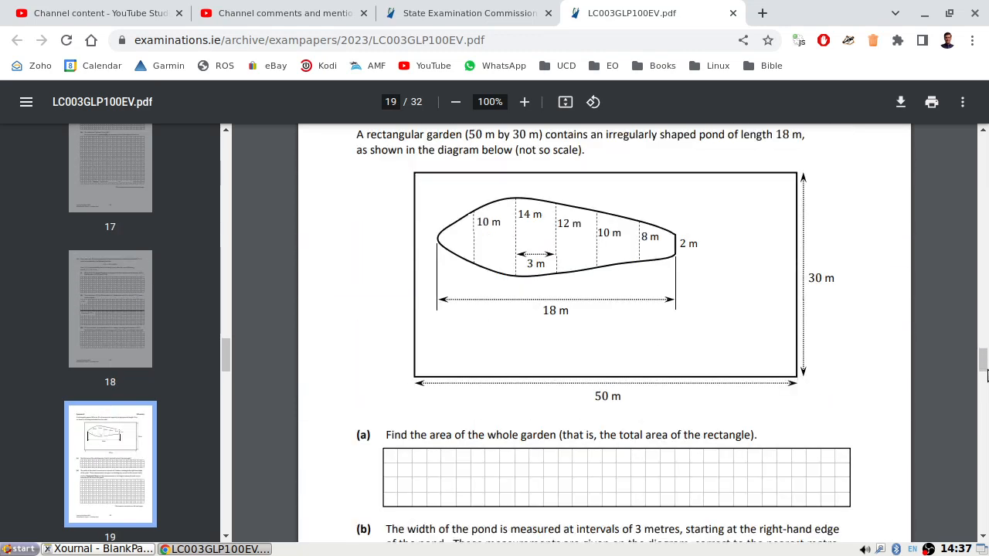
scroll(799, 294, "up", 3)
scroll(797, 287, "down", 6)
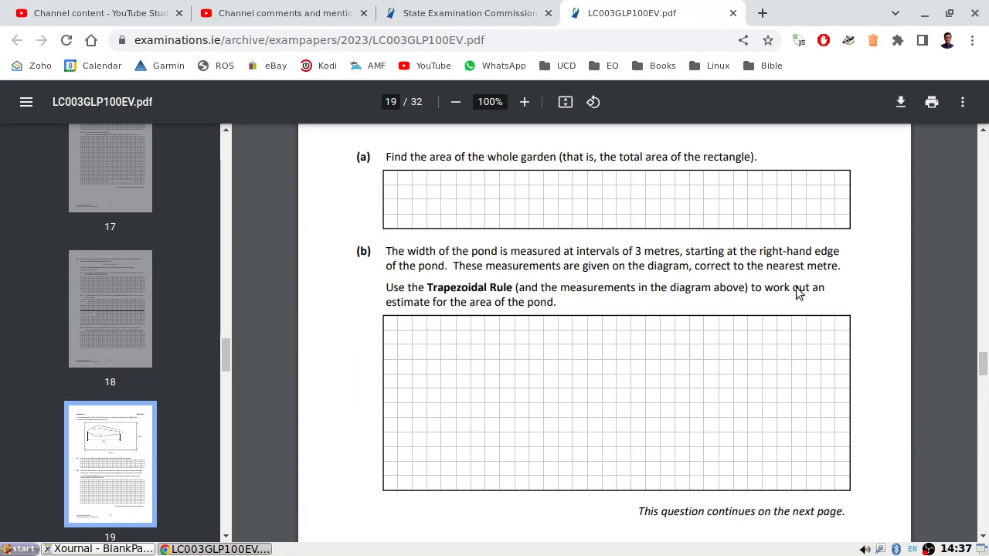
scroll(797, 287, "up", 2)
scroll(797, 287, "up", 4)
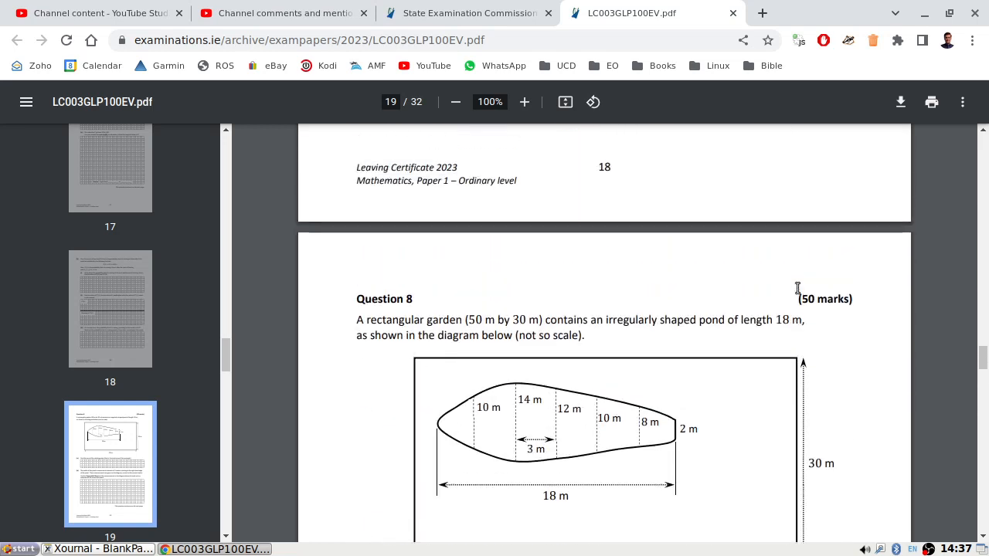
scroll(797, 288, "down", 3)
scroll(799, 309, "up", 1)
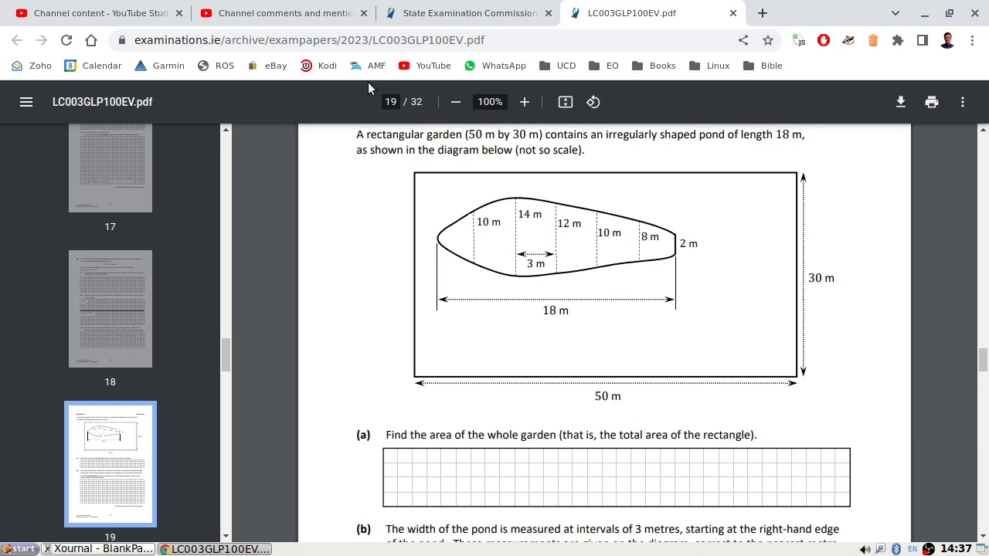
Step: Zoom the PDF out to 67% so Question 8 fits, then start a screenshot with Print Screen
left_click(453, 105)
left_click(447, 113)
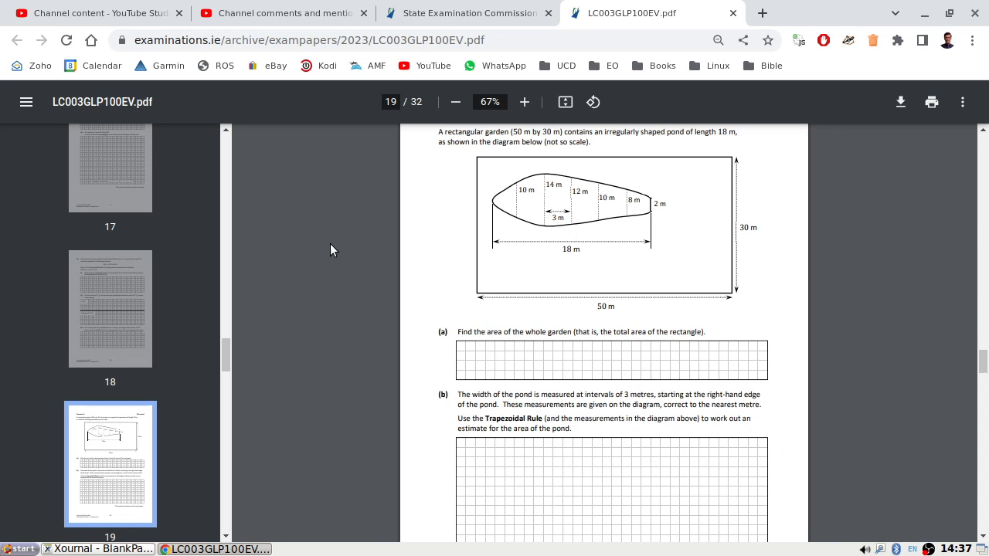
key("Print")
Step: Capture a selection around the pond diagram and parts (a) and (b), copy it to the clipboard and bring Xournal forward
left_click(616, 244)
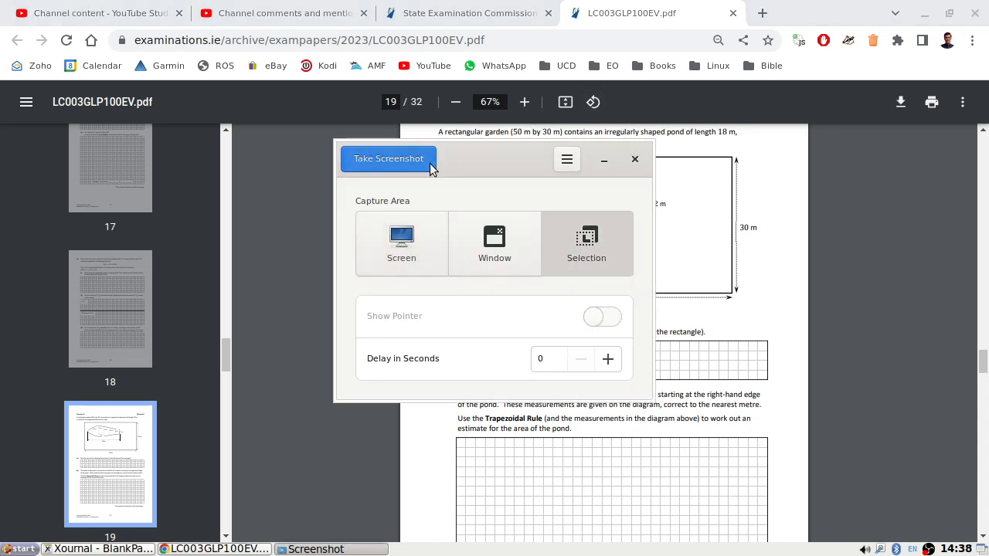
left_click(388, 159)
mouse_move(439, 149)
left_mouse_down()
mouse_move(649, 502)
mouse_move(770, 439)
left_mouse_up()
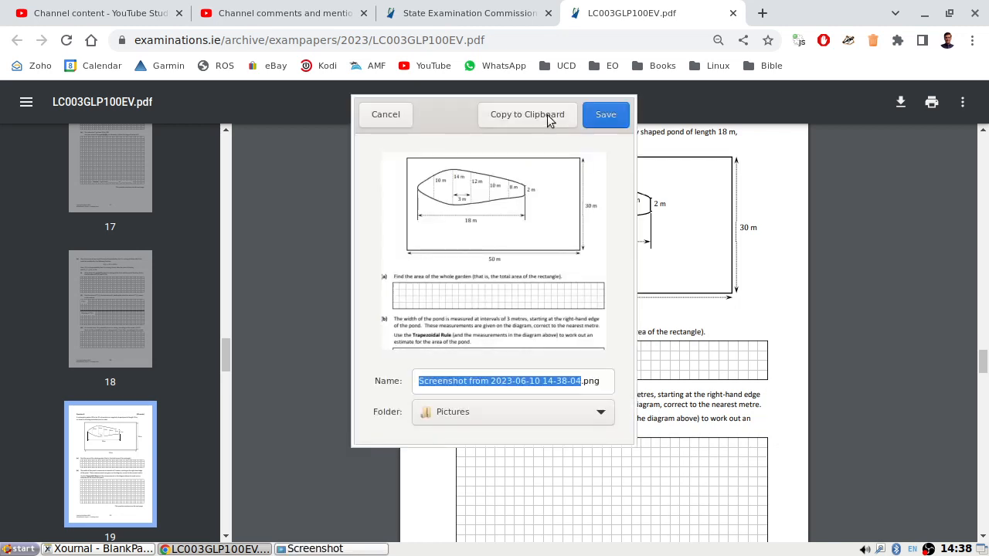
left_click(390, 116)
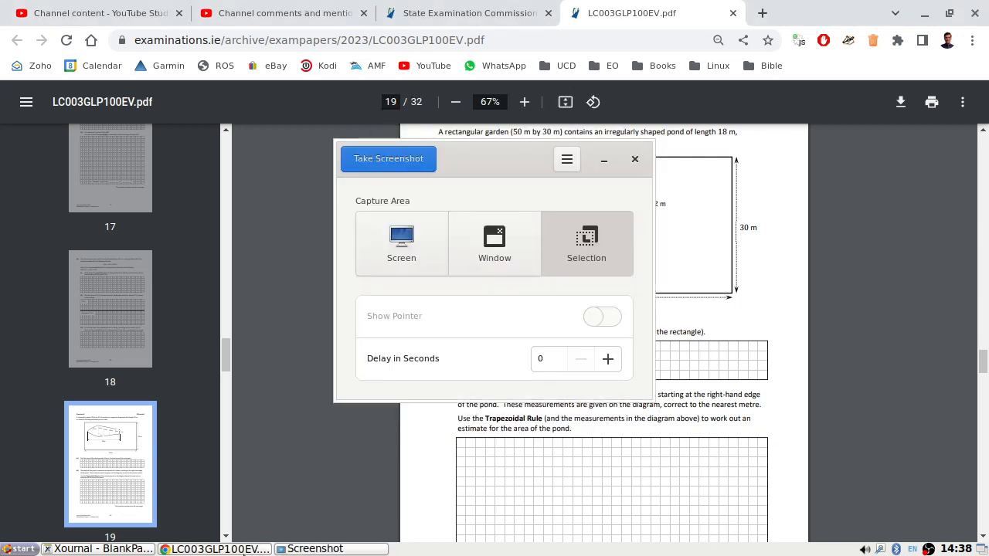
left_click(100, 548)
Step: Paste the question screenshot onto the Xournal page, go fullscreen and move it to the top-left
key("ctrl+v")
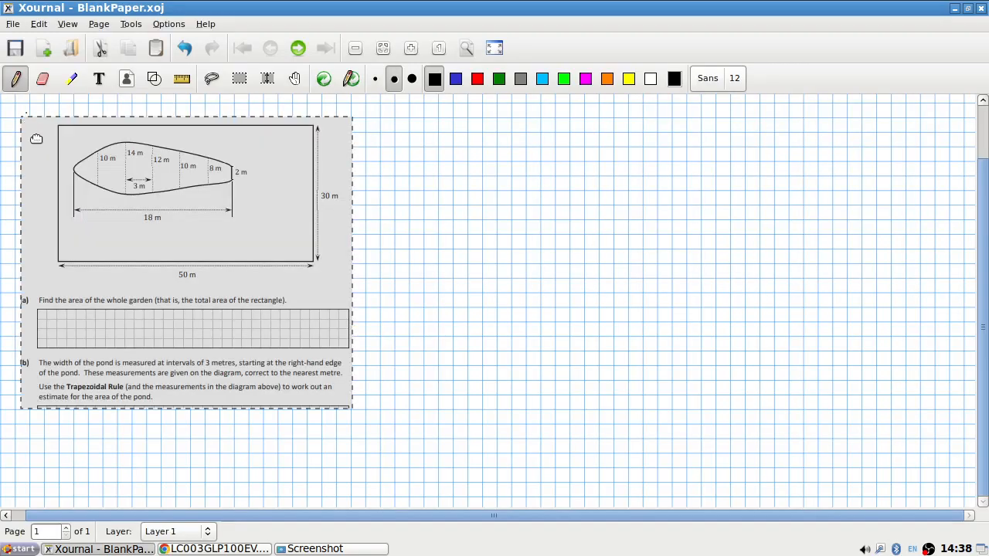
left_click(495, 49)
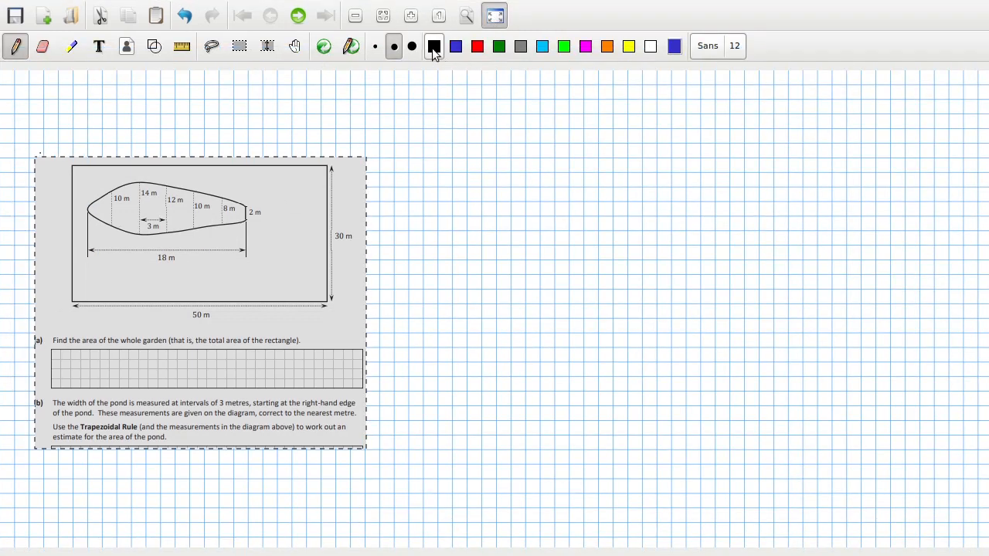
left_click_drag(309, 195, 277, 120)
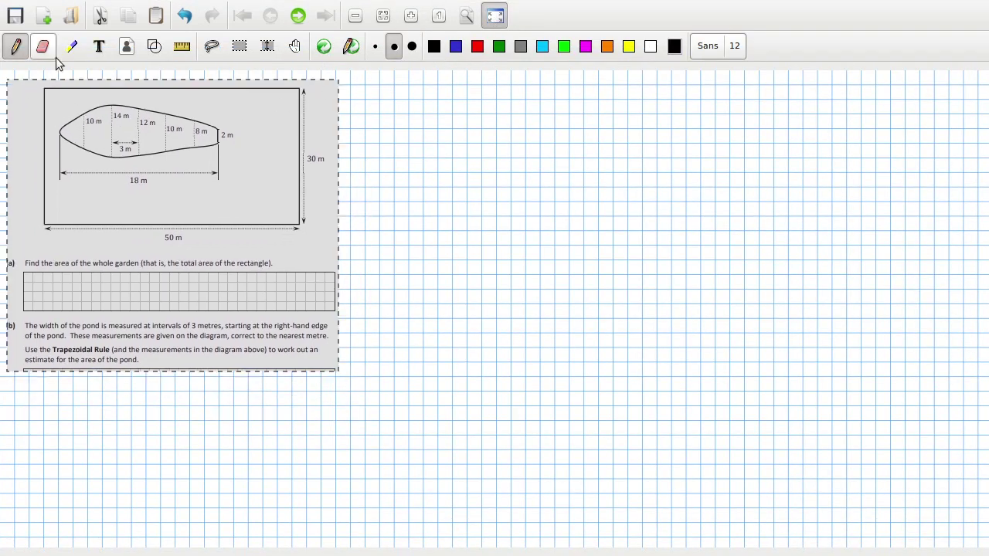
left_click(16, 45)
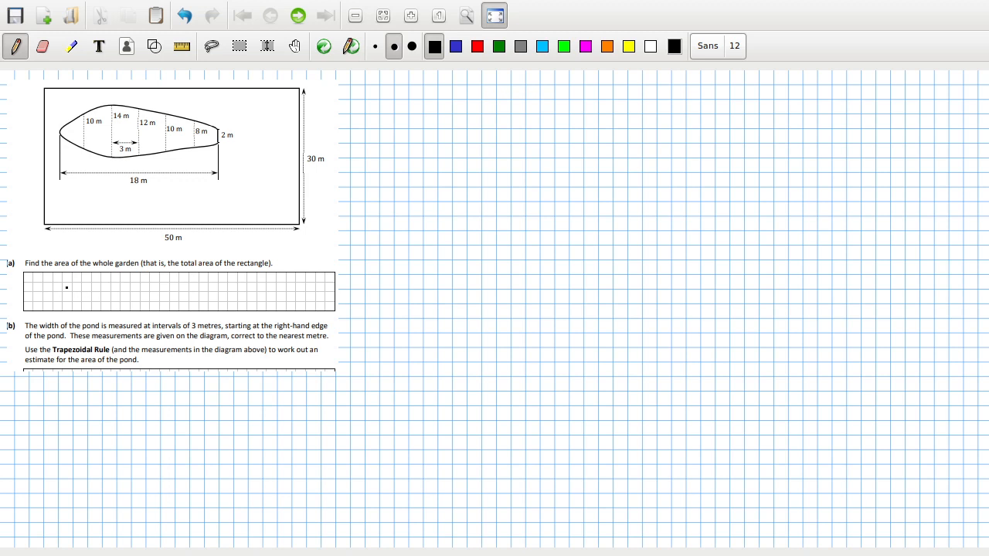
Step: Handwrite 50×30 ⇒ 1500 m² in the part (a) answer box
left_click_drag(67, 286, 53, 300)
mouse_move(74, 287)
left_mouse_down()
mouse_move(95, 300)
mouse_move(112, 288)
left_mouse_up()
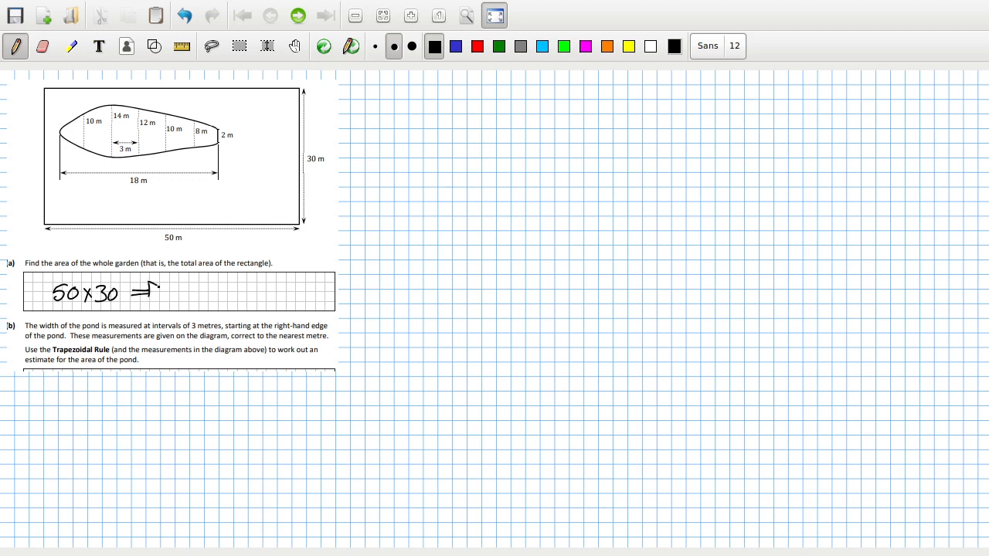
left_click(215, 287)
mouse_move(196, 281)
left_mouse_down()
mouse_move(191, 295)
mouse_move(212, 285)
mouse_move(259, 297)
left_mouse_up()
left_click(266, 285)
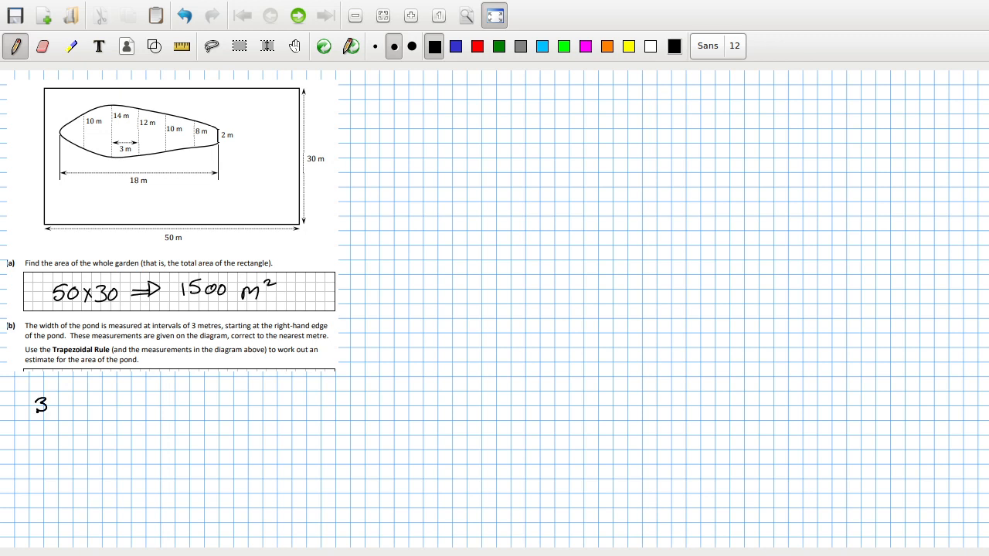
Step: Handwrite the trapezoidal-rule expression 3/2(0+2+2(54)) below part (b)
mouse_move(26, 415)
left_mouse_down()
mouse_move(48, 414)
mouse_move(45, 434)
left_mouse_up()
mouse_move(71, 390)
left_mouse_down()
mouse_move(62, 434)
mouse_move(80, 410)
mouse_move(137, 420)
mouse_move(127, 491)
left_mouse_up()
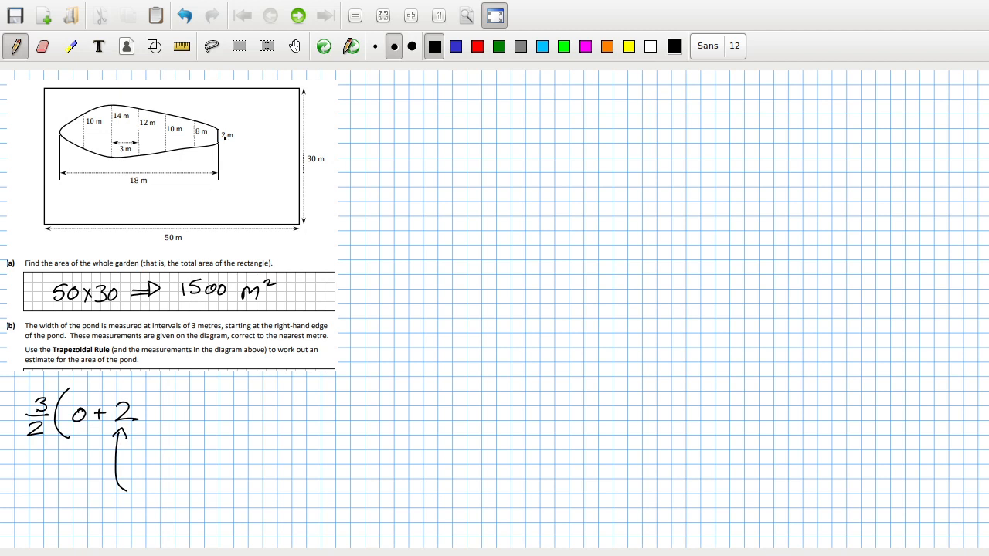
left_click_drag(169, 406, 196, 424)
left_click_drag(267, 395, 267, 426)
left_click_drag(292, 384, 284, 433)
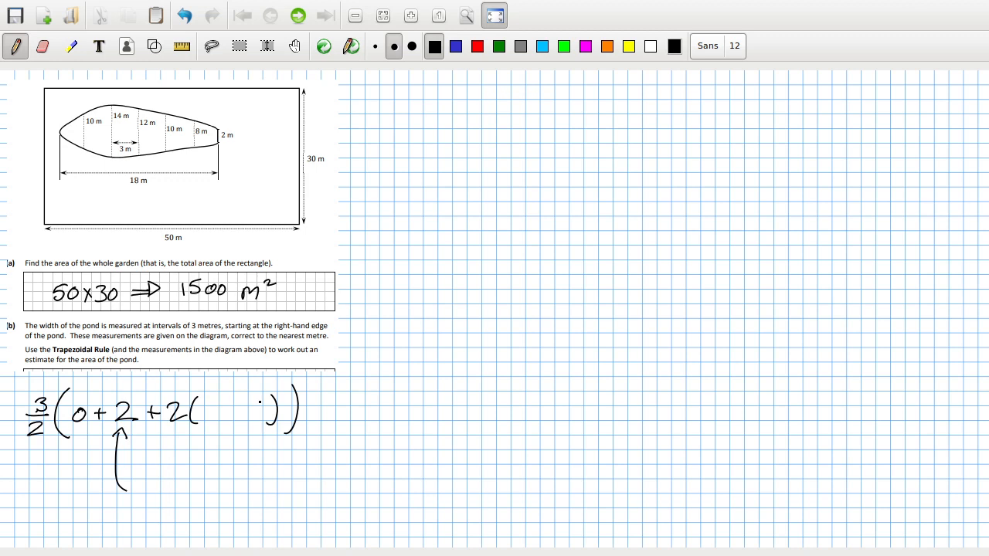
mouse_move(221, 403)
left_mouse_down()
mouse_move(207, 417)
mouse_move(233, 412)
left_mouse_up()
Step: Complete the working with = 165 m², then switch back to the exam PDF in Chrome
left_click_drag(336, 402, 352, 403)
left_click_drag(334, 409, 351, 409)
mouse_move(374, 390)
left_mouse_down()
mouse_move(372, 410)
mouse_move(382, 414)
mouse_move(452, 415)
left_mouse_up()
left_click_drag(456, 386, 465, 397)
key("alt+Tab")
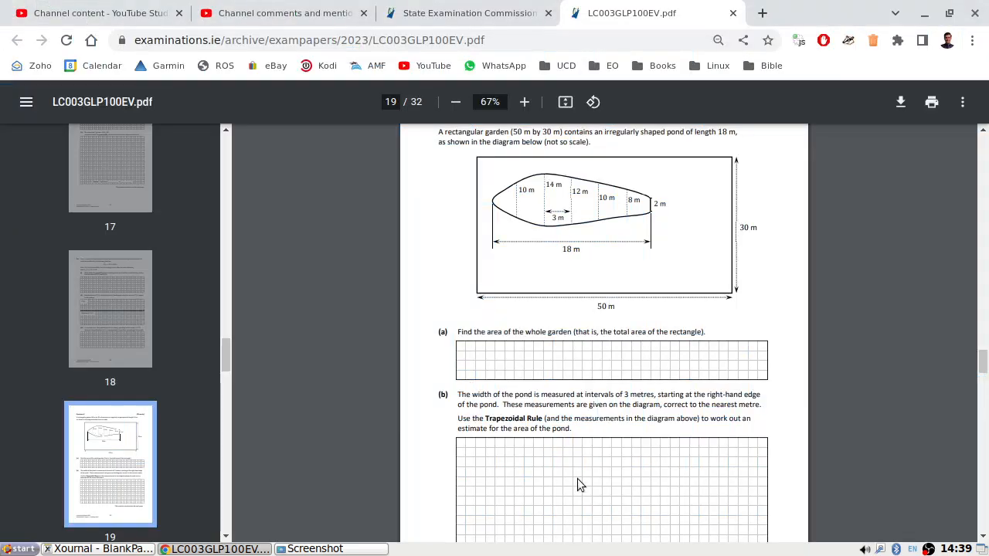
scroll(625, 368, "up", 1)
scroll(626, 367, "down", 1)
scroll(625, 367, "down", 4)
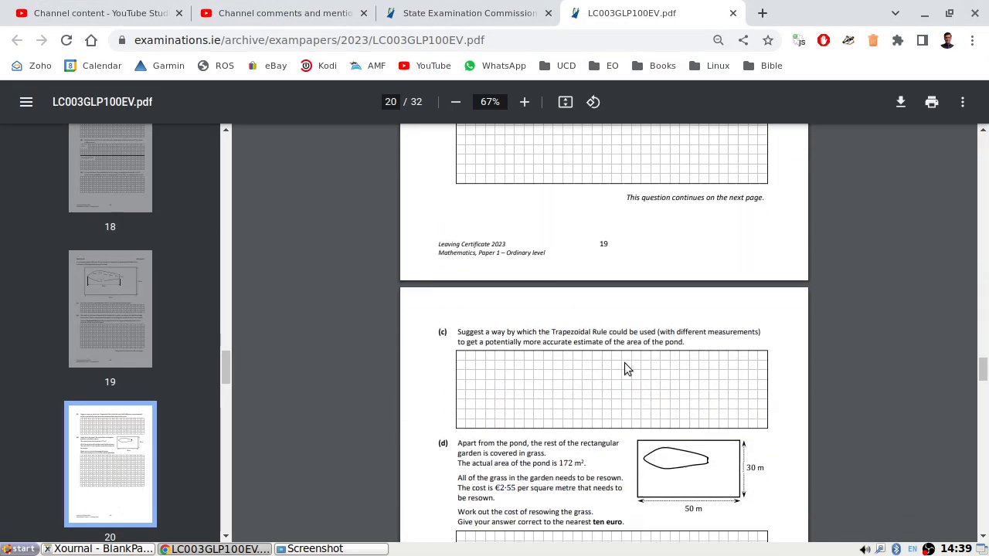
scroll(618, 362, "down", 2)
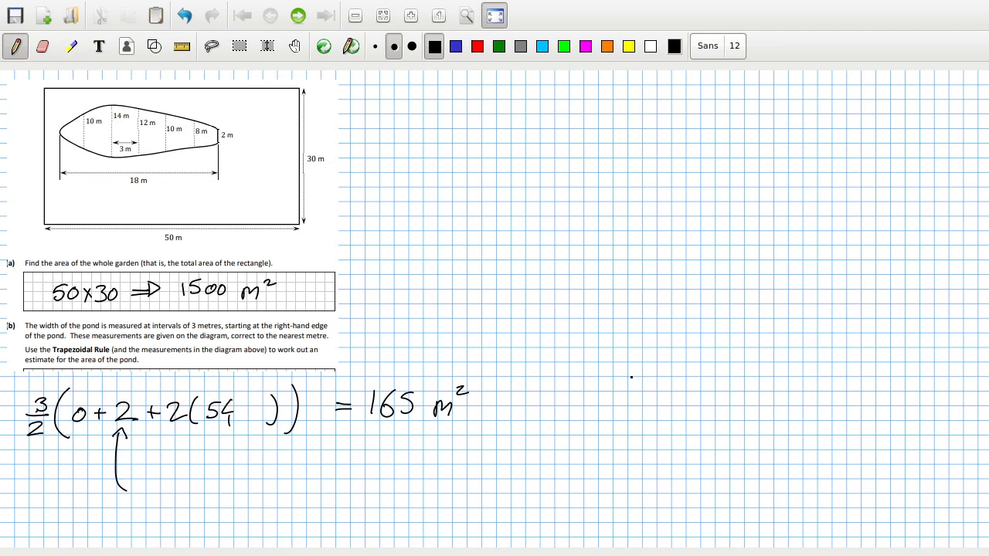
Step: Enable the ruler, draw a line along the pond's length and undo it
key("ctrl+r")
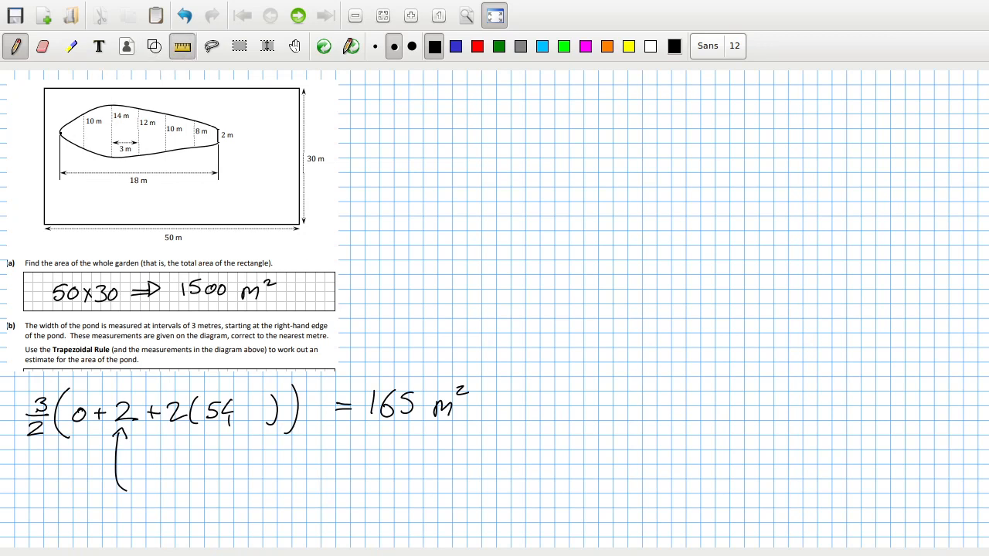
left_click_drag(61, 132, 219, 137)
key("ctrl+z")
Step: Rule vertical lines over the 10, 14, 12, 10 and 8 m pond widths
left_click_drag(83, 116, 84, 147)
left_click_drag(111, 106, 111, 156)
left_click_drag(139, 110, 138, 156)
mouse_move(167, 112)
left_mouse_down()
mouse_move(164, 153)
mouse_move(193, 151)
left_mouse_up()
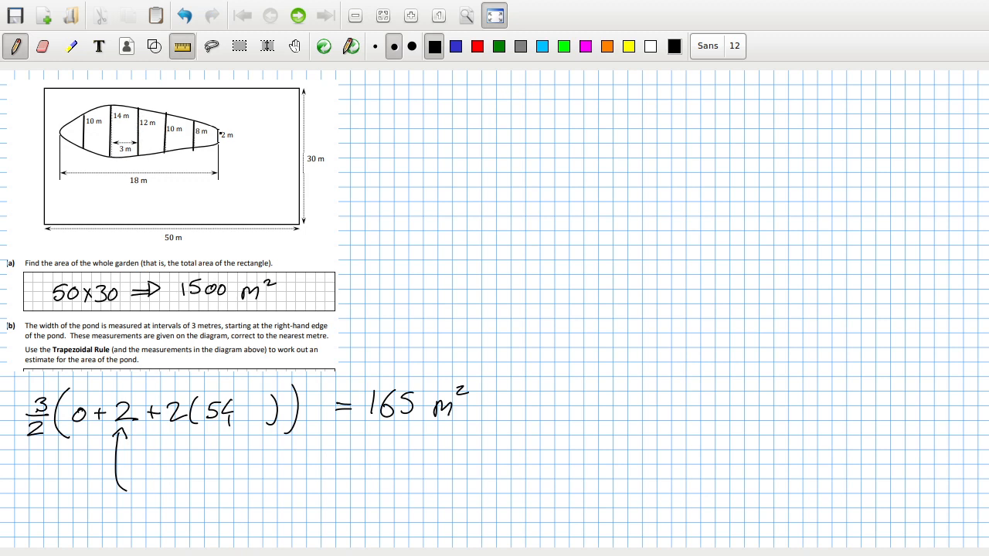
left_click(71, 45)
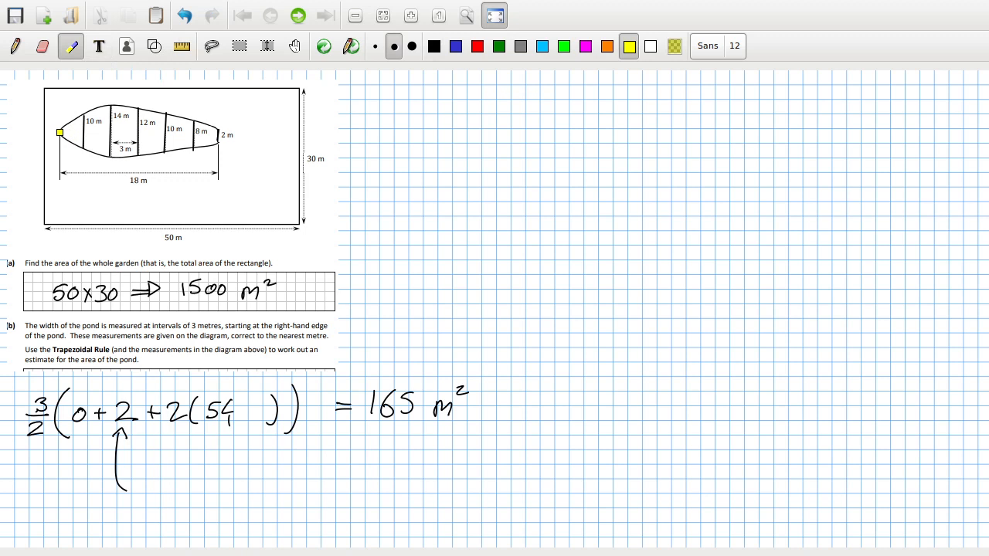
Step: Highlight the pond's end widths and the 0+2 in the formula in yellow
left_click(218, 135)
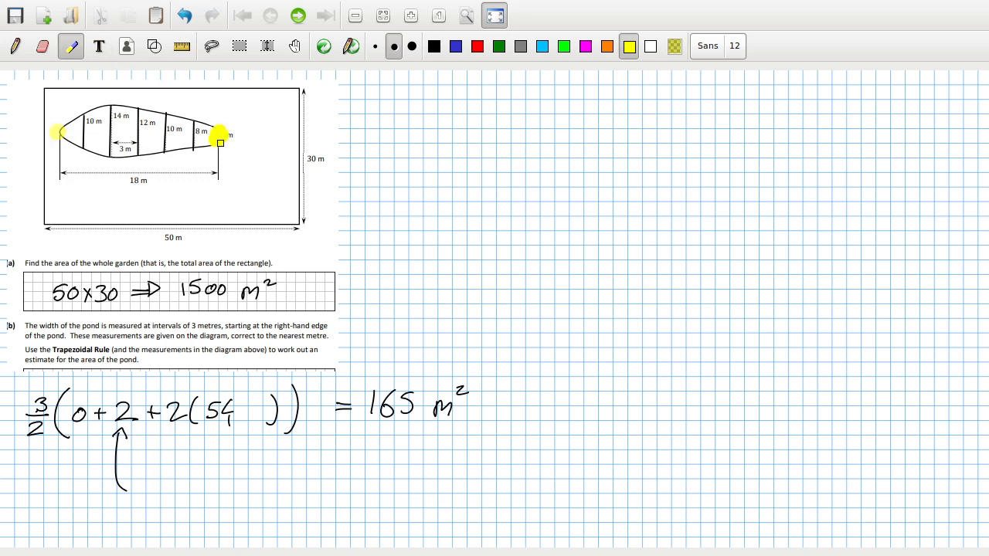
mouse_move(74, 408)
left_mouse_down()
mouse_move(82, 425)
mouse_move(131, 423)
left_mouse_up()
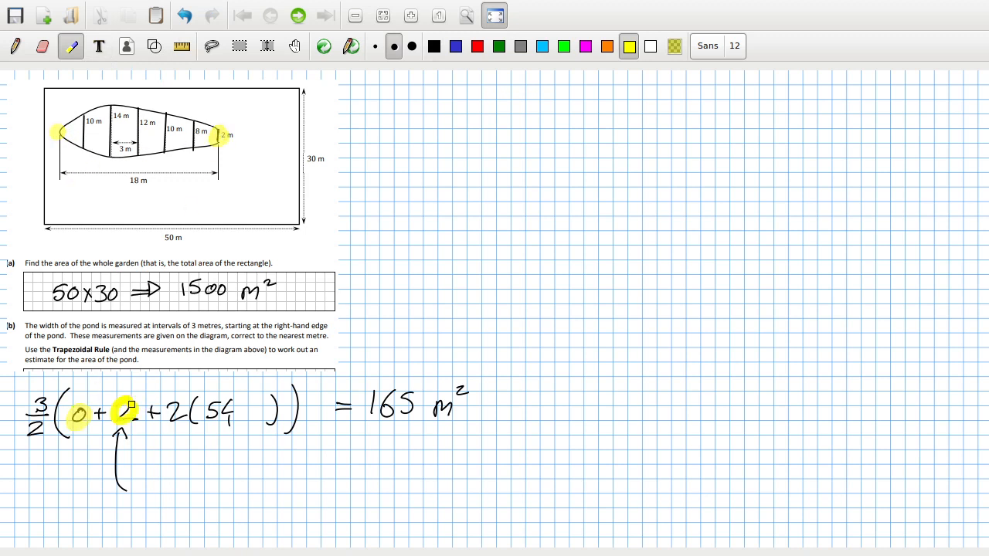
Step: Highlight the middle width lines and the 2(54) term in blue
left_click(456, 45)
left_click_drag(86, 108, 80, 154)
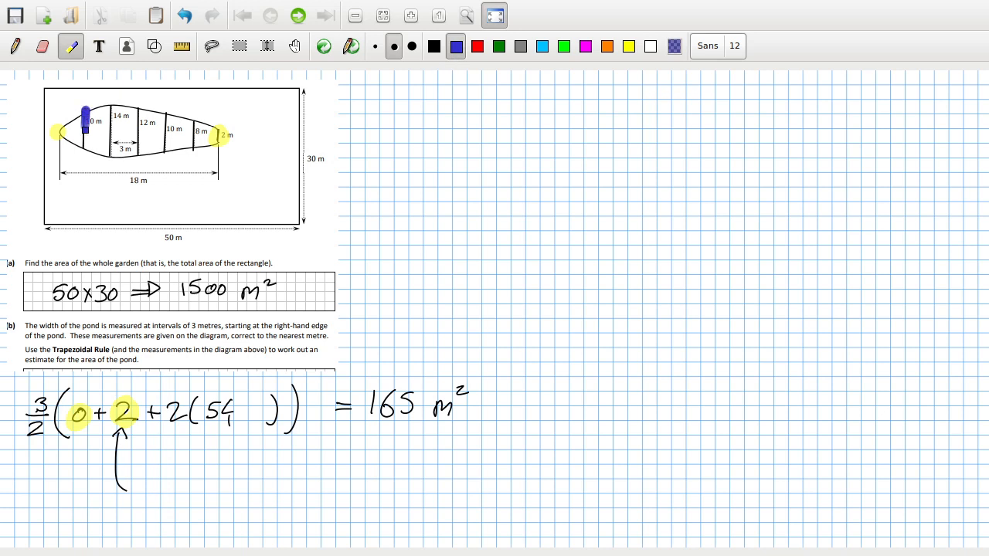
mouse_move(115, 101)
left_mouse_down()
mouse_move(112, 159)
mouse_move(141, 156)
left_mouse_up()
mouse_move(168, 112)
left_mouse_down()
mouse_move(166, 156)
mouse_move(193, 158)
left_mouse_up()
mouse_move(230, 421)
left_mouse_down()
mouse_move(207, 401)
mouse_move(166, 397)
left_mouse_up()
Step: Highlight the 3 m interval and the 3/2 fraction in red, then return to the black pen
left_click(477, 45)
left_click_drag(124, 143, 115, 147)
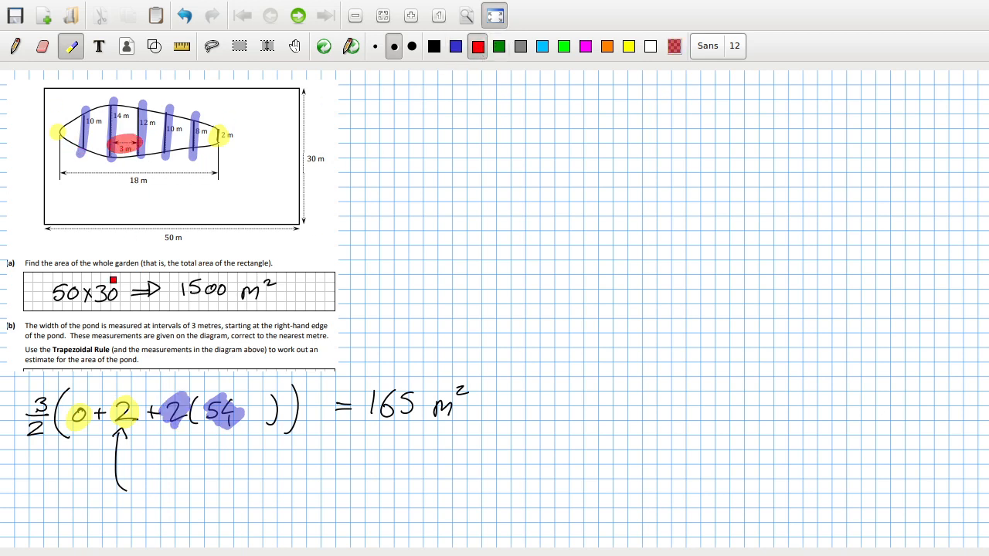
mouse_move(42, 400)
left_mouse_down()
mouse_move(34, 408)
mouse_move(51, 416)
left_mouse_up()
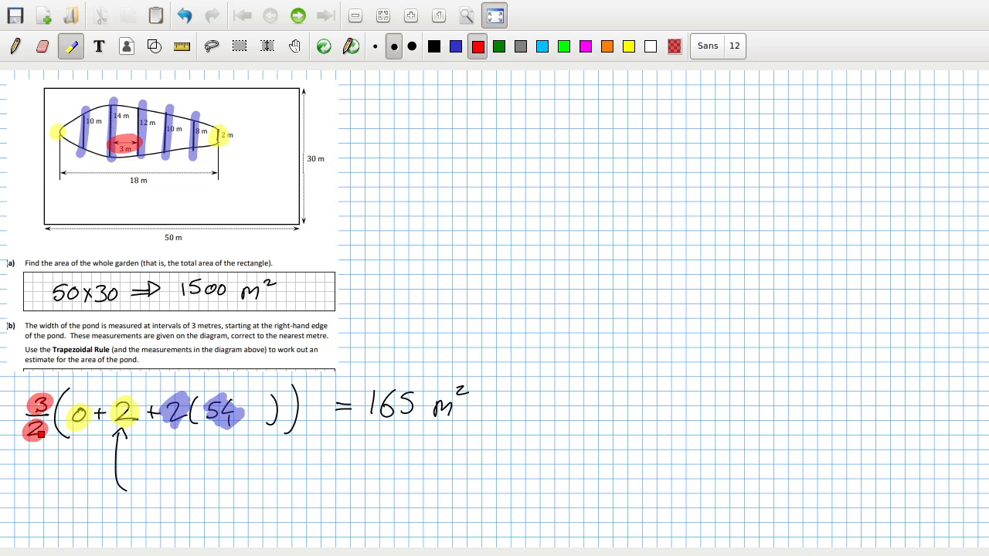
left_click(15, 45)
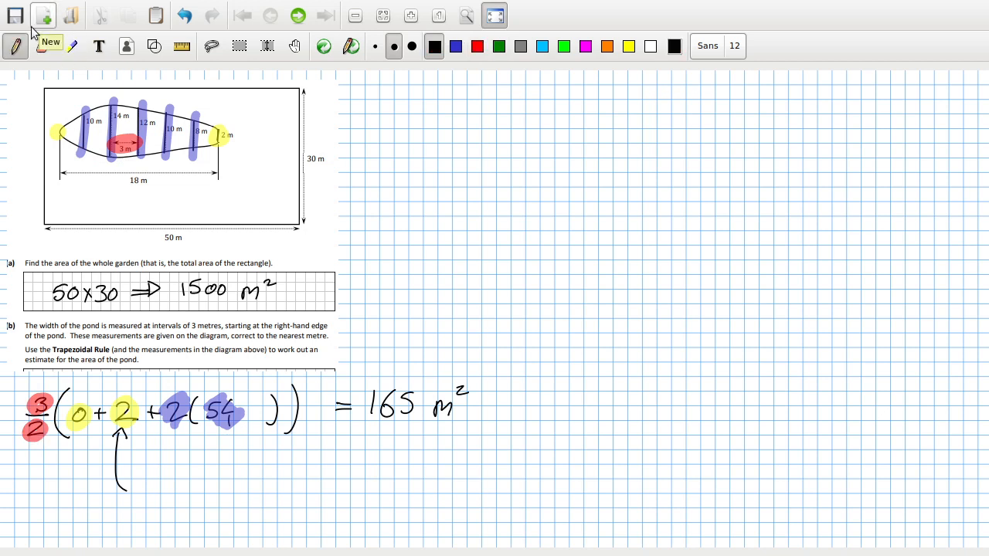